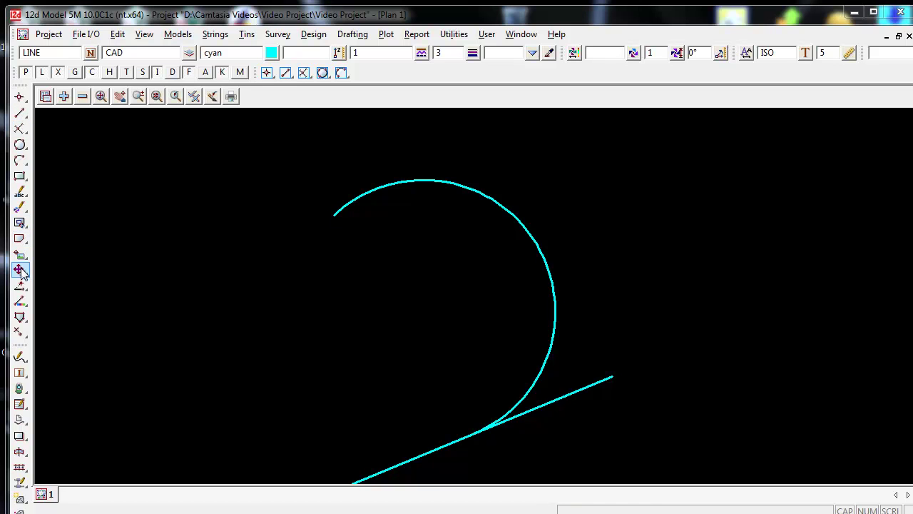
Step: Open the Edit Vertex dialog from the String Edits toolbar flyout
left_click(20, 357)
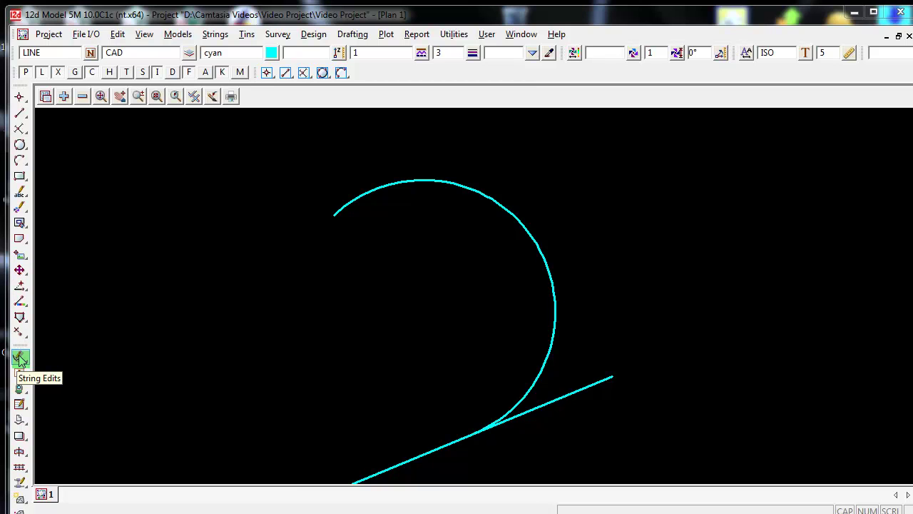
left_click(20, 358)
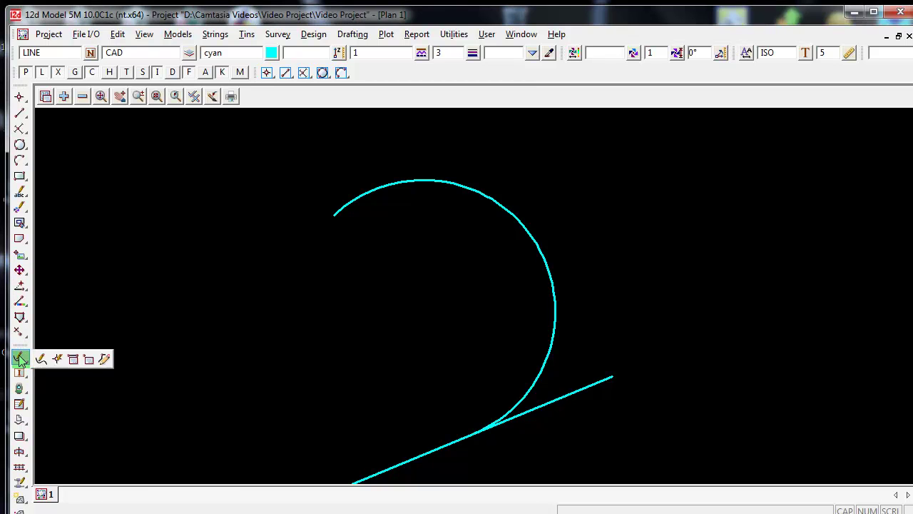
left_click(58, 360)
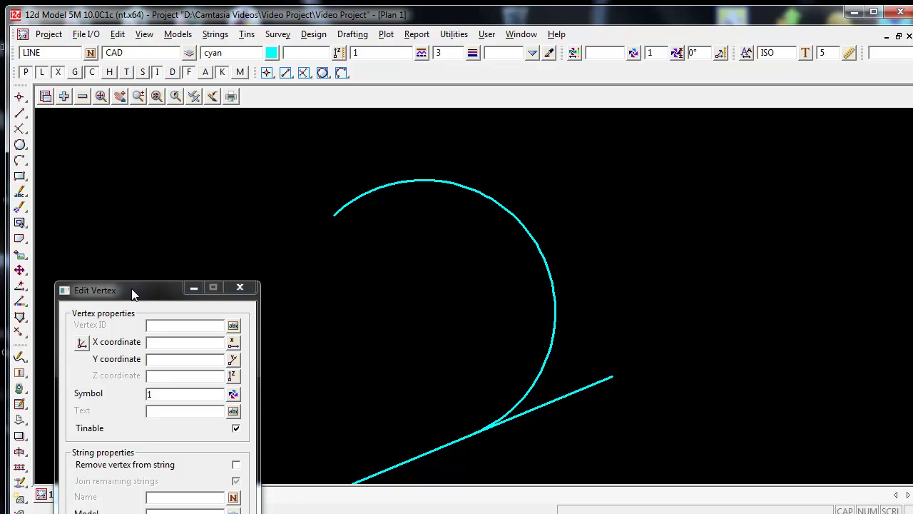
Step: Move the Edit Vertex dialog up and pick the cyan arc's start vertex on CAD->LINE
left_click_drag(139, 294, 135, 143)
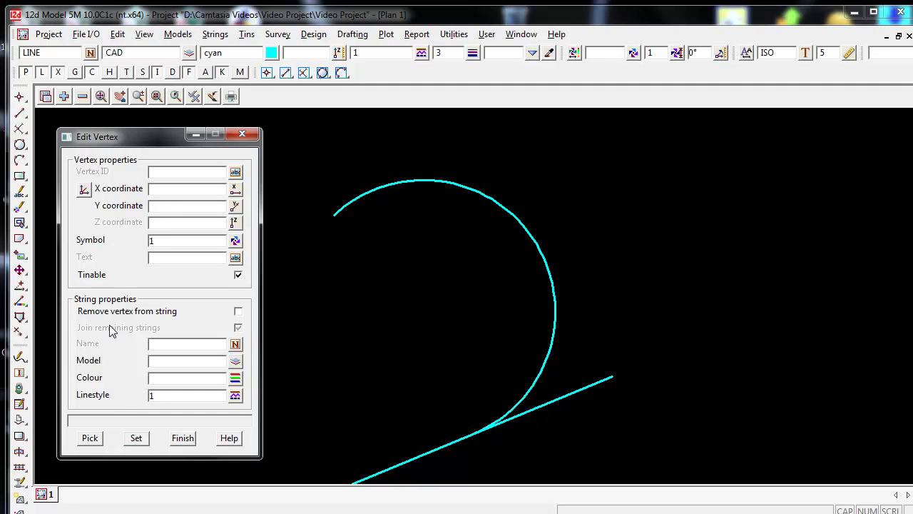
left_click(90, 438)
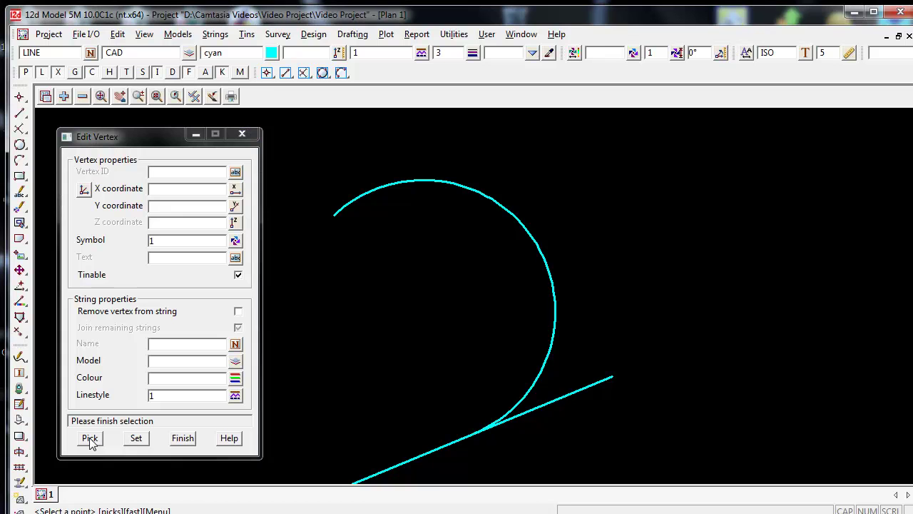
left_click(336, 217)
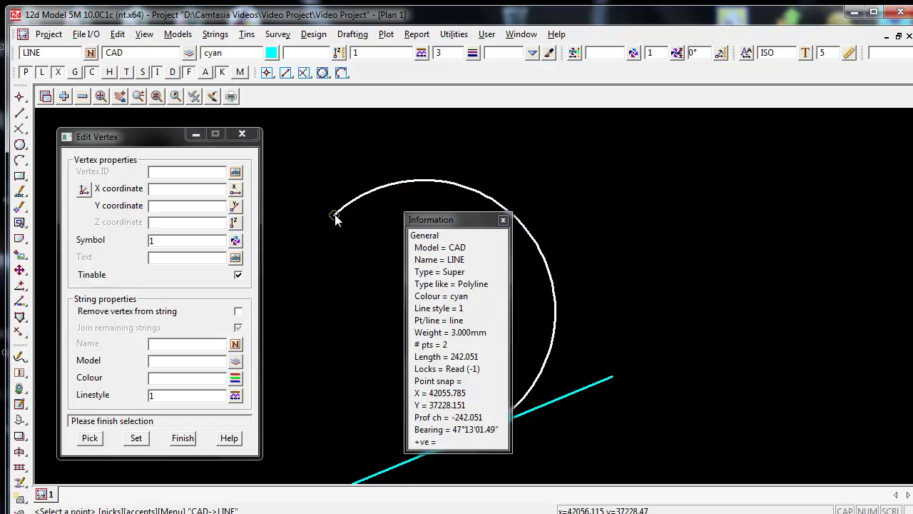
middle_click(334, 215)
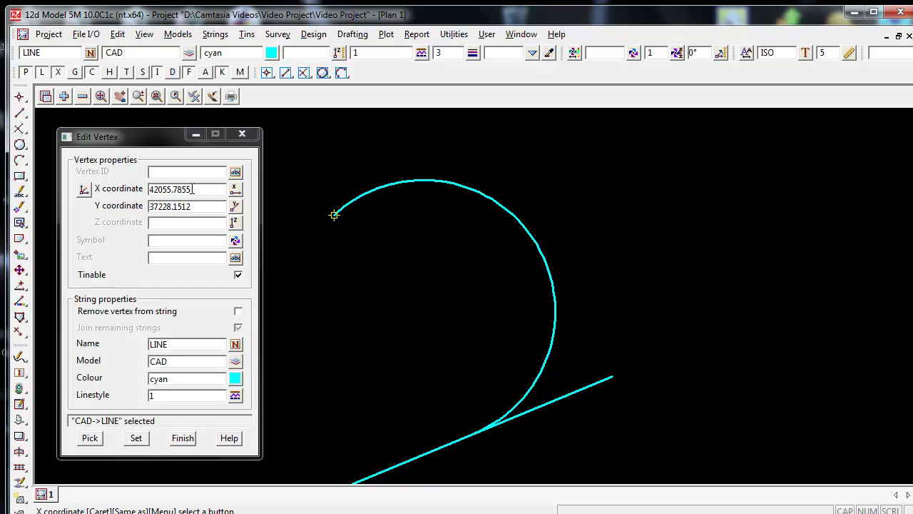
left_click(199, 190)
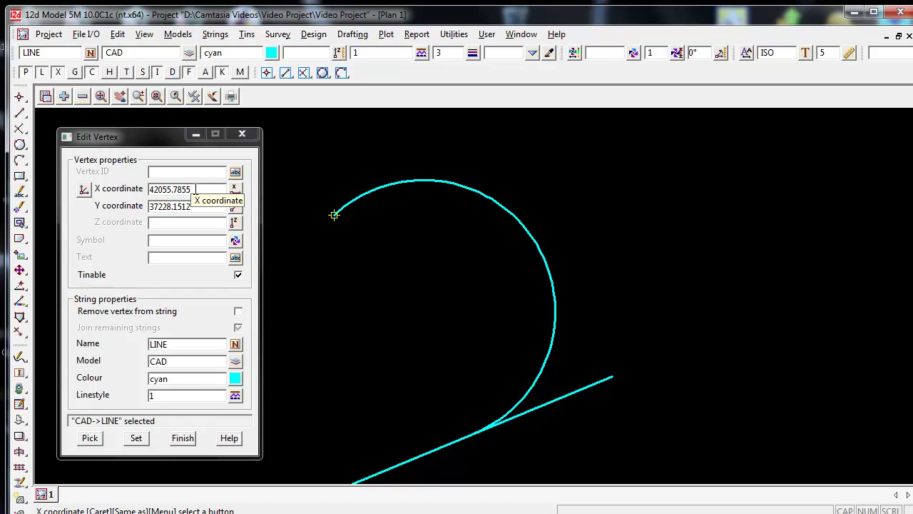
left_click_drag(197, 190, 149, 190)
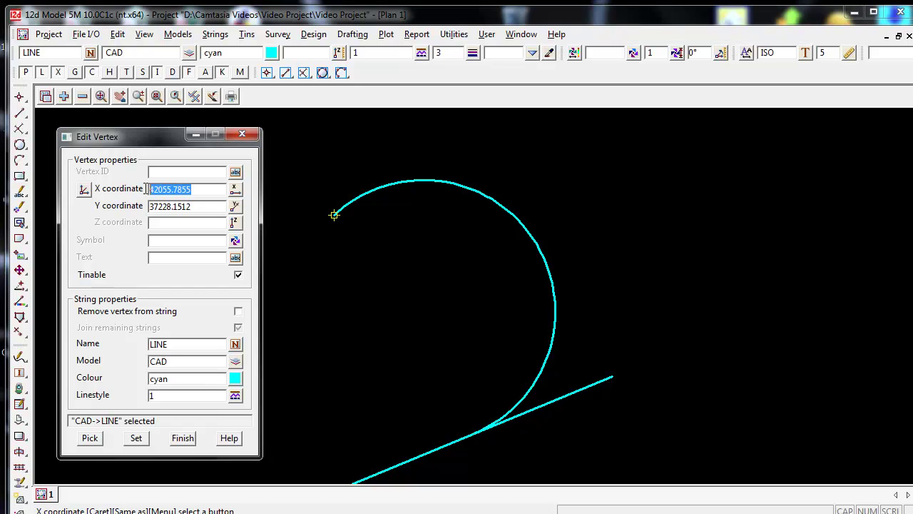
left_click_drag(201, 207, 148, 207)
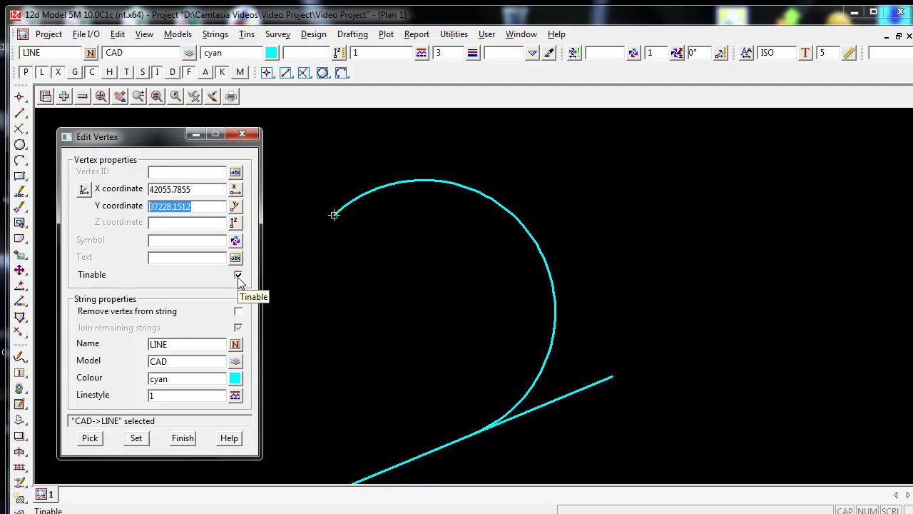
double_click(180, 344)
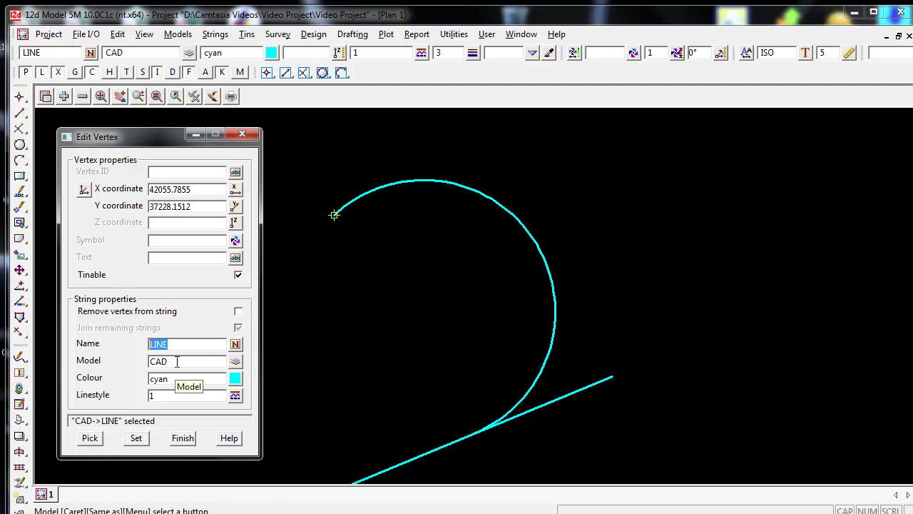
double_click(177, 362)
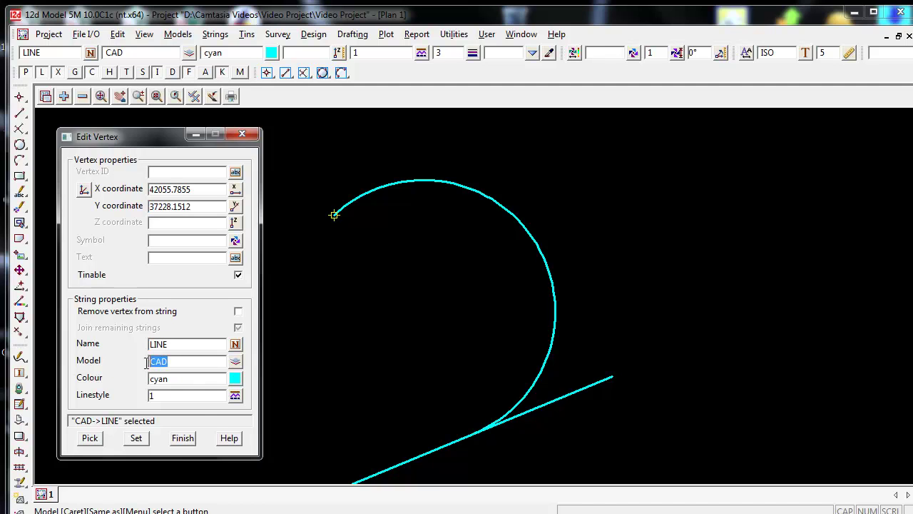
left_click(182, 379)
double_click(166, 379)
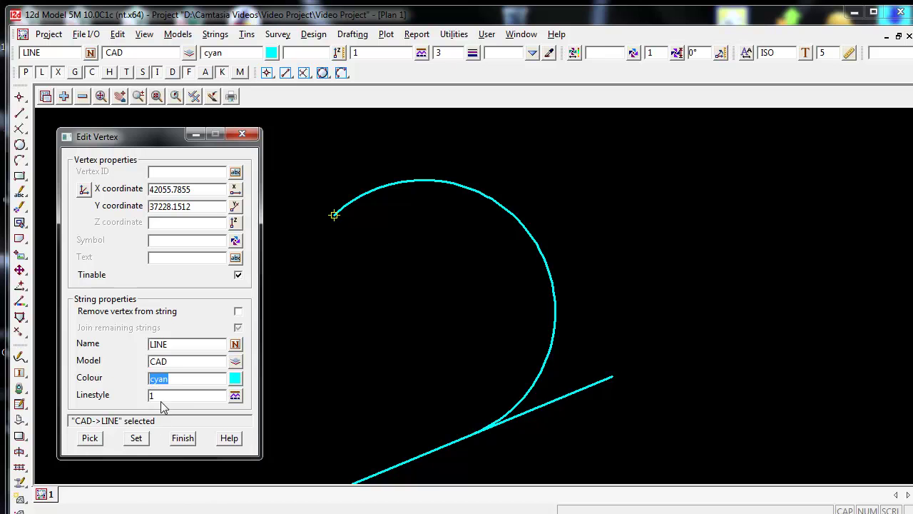
double_click(164, 396)
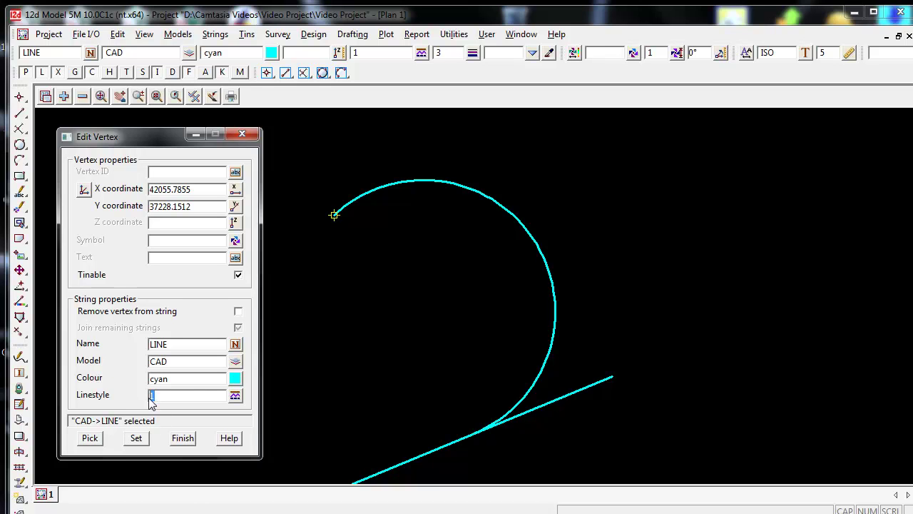
Step: Enter Vertex ID 101 and Z coordinate 100 for the arc's start vertex
left_click(171, 172)
type("101")
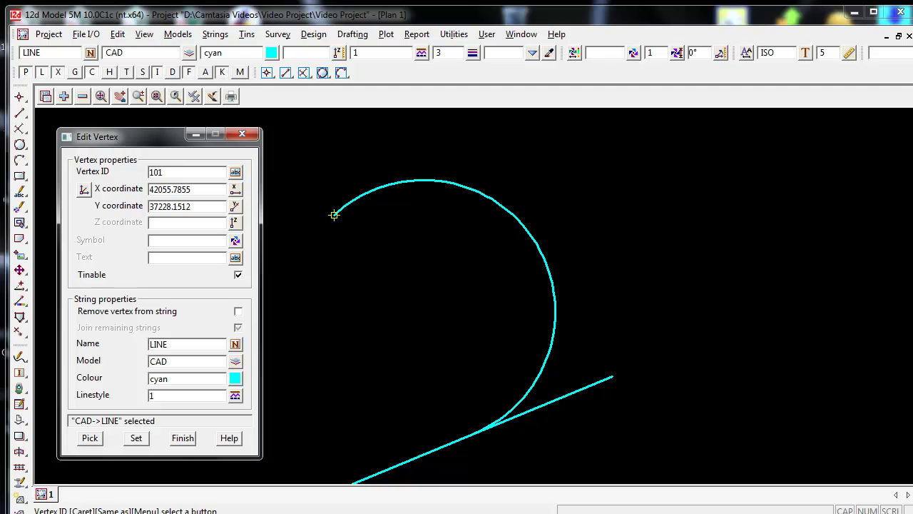
left_click(170, 224)
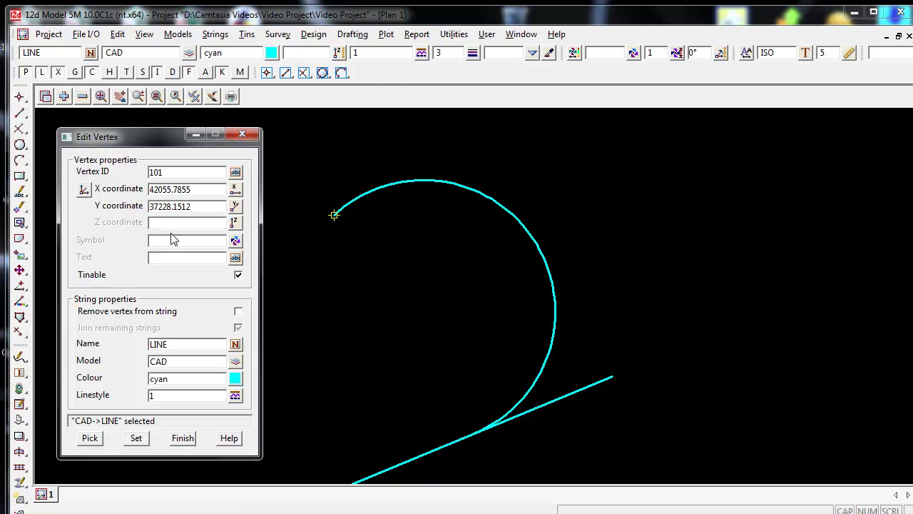
type("100")
left_click(165, 240)
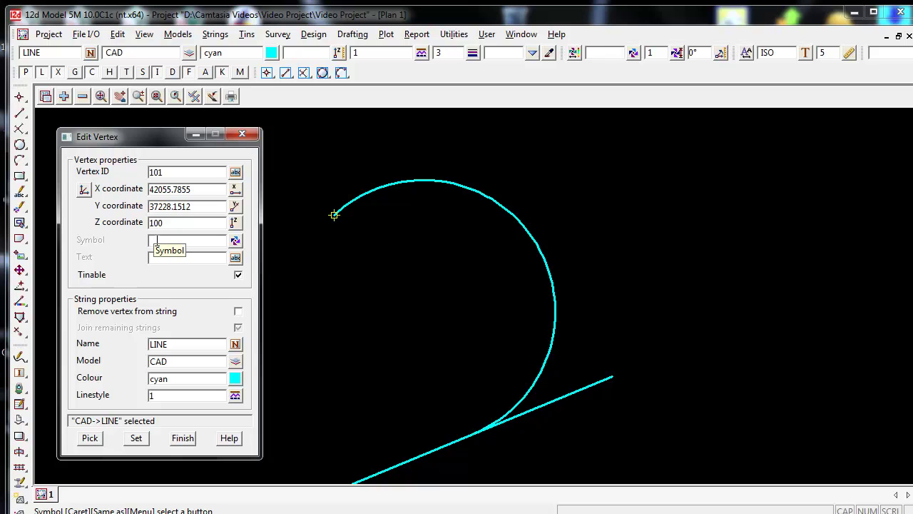
Step: Pick SURBM from the Survey group in the Symbol field's choice list
left_click(236, 242)
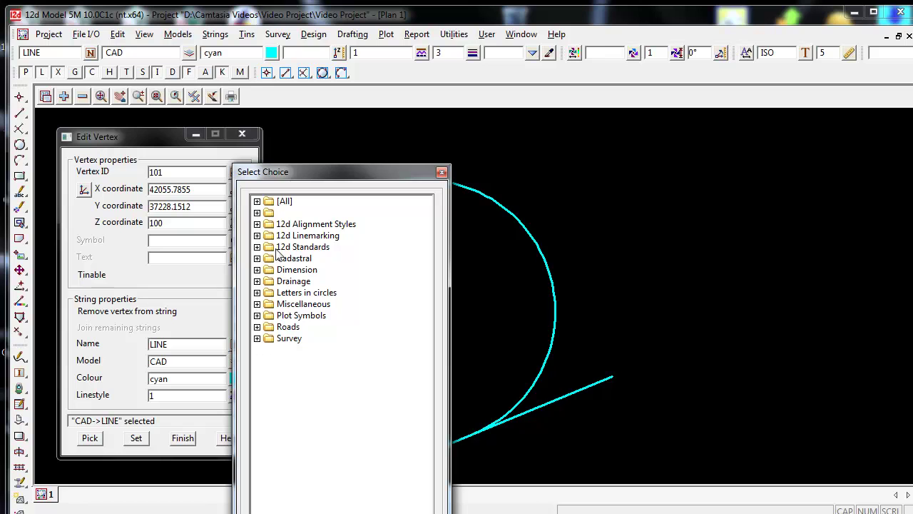
left_click(257, 338)
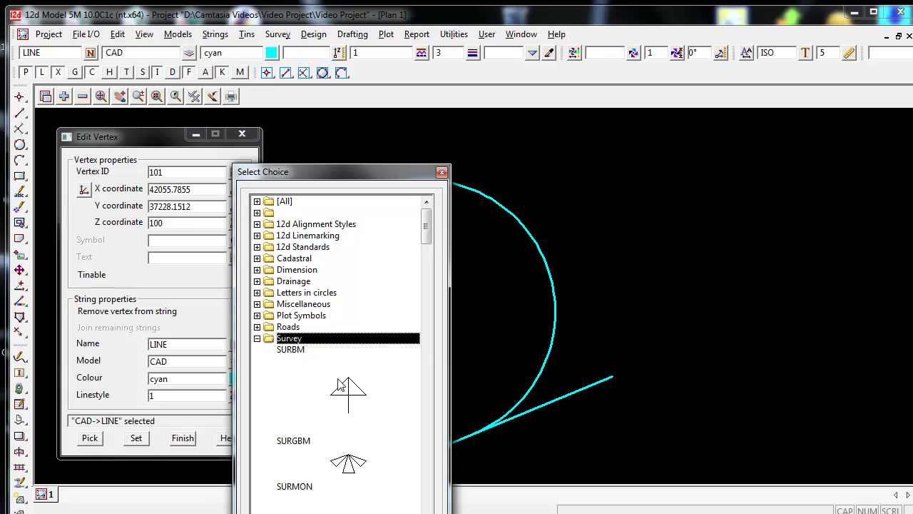
left_click(351, 398)
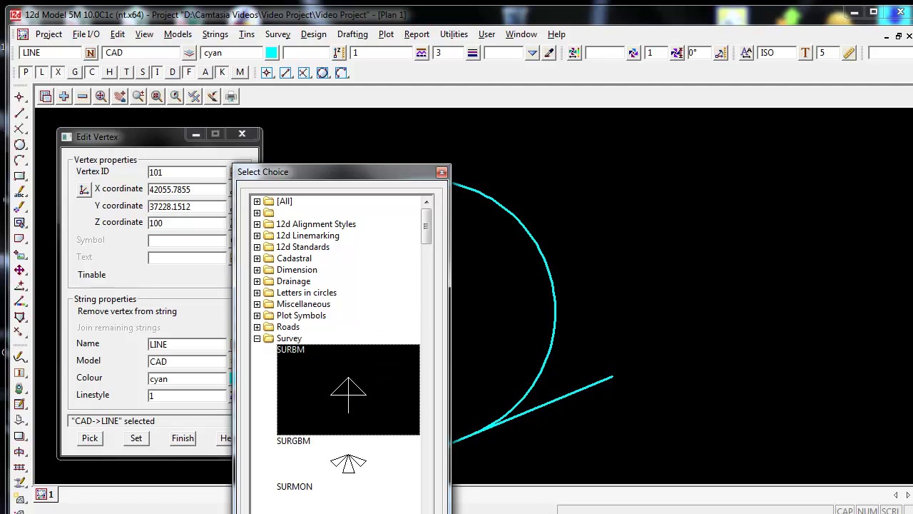
Step: Confirm the SURBM symbol, apply the vertex properties with Set, and check the arc's start
key("Return")
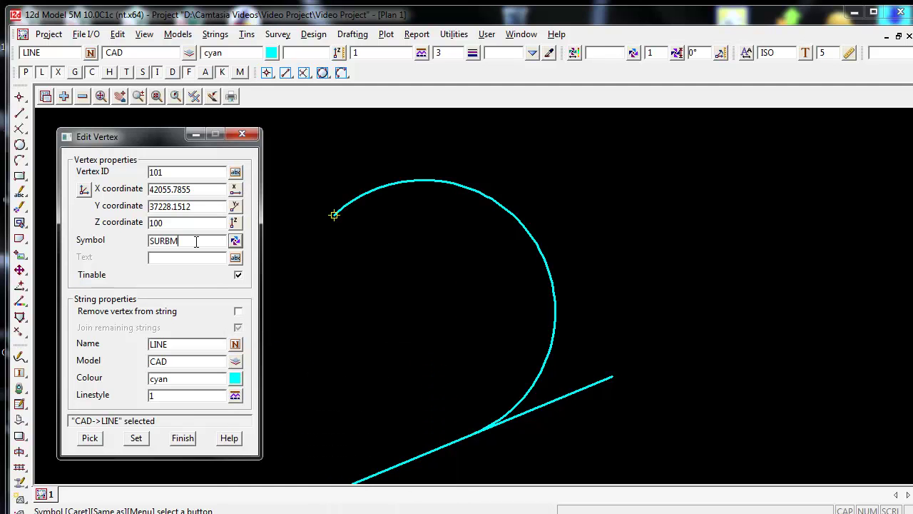
left_click_drag(193, 240, 144, 242)
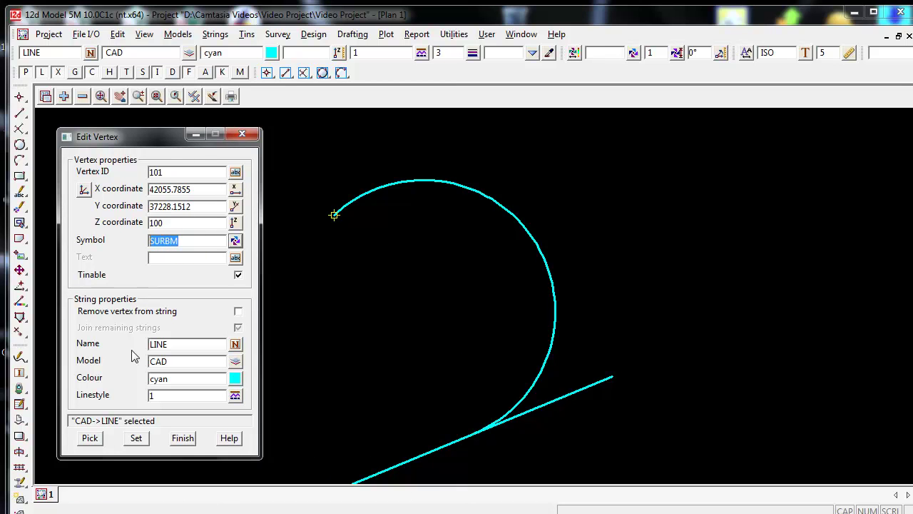
left_click(137, 438)
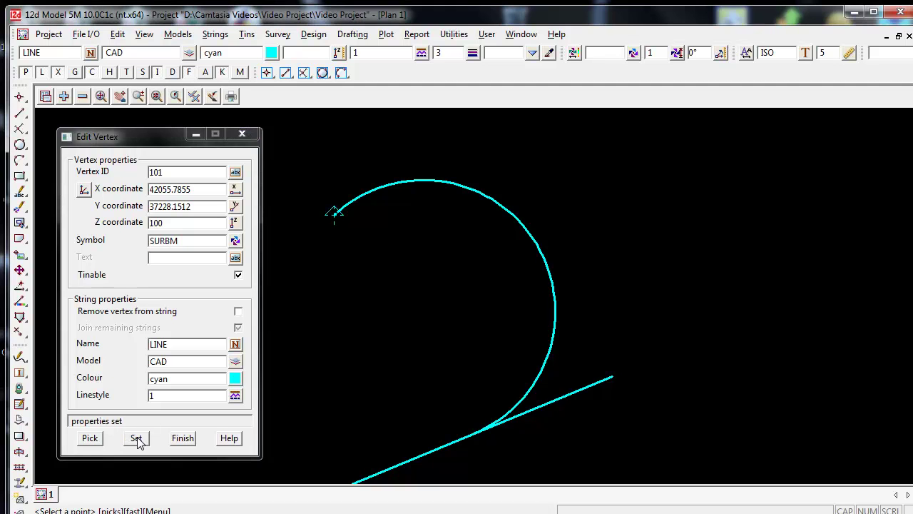
left_click_drag(124, 421, 69, 422)
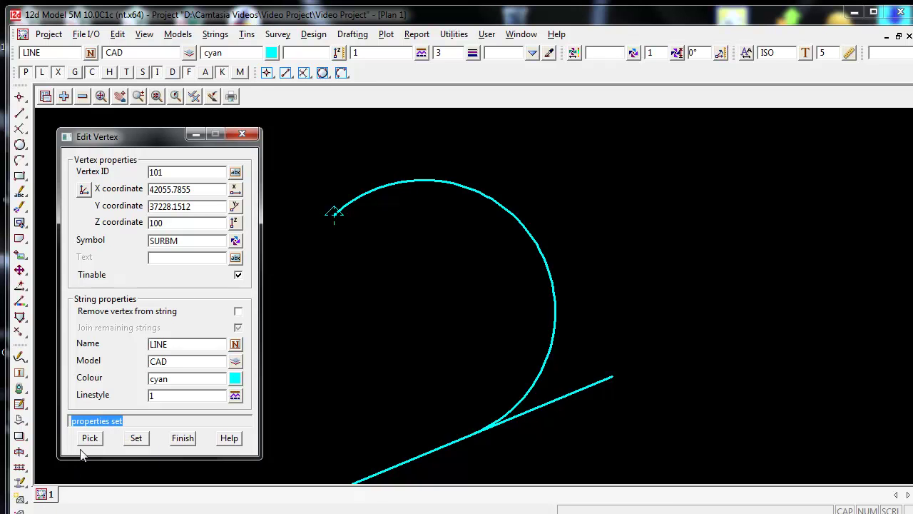
left_click(335, 219)
scroll(338, 221, "up", 3)
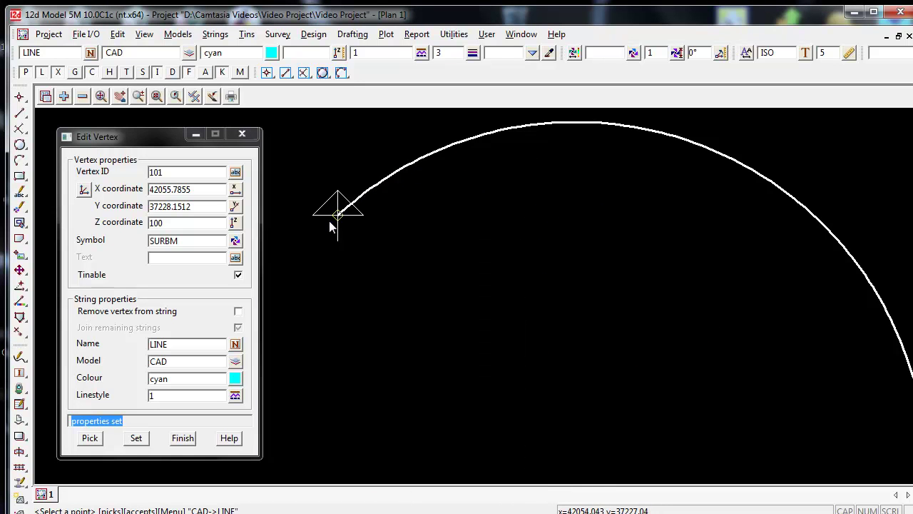
left_click(337, 268)
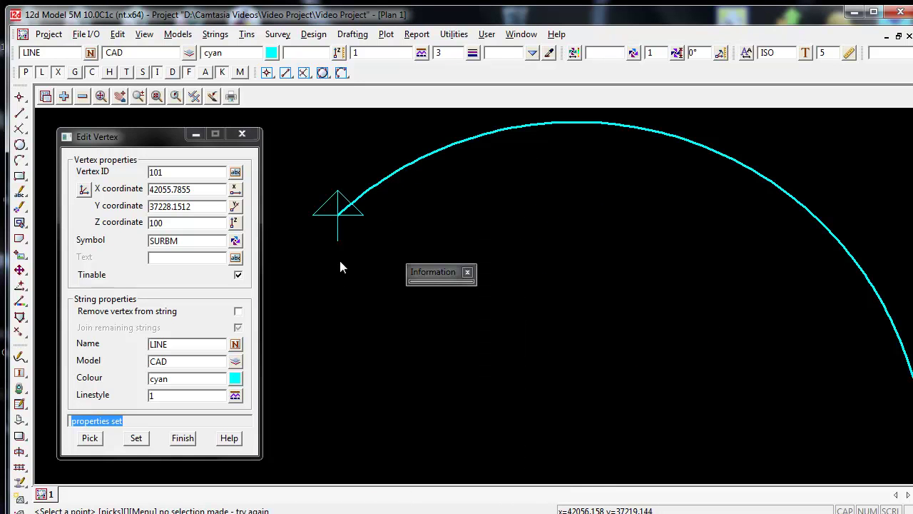
Step: List the arc string's details with Strings > Inquire, then finish the Edit Vertex dialog
left_click(216, 34)
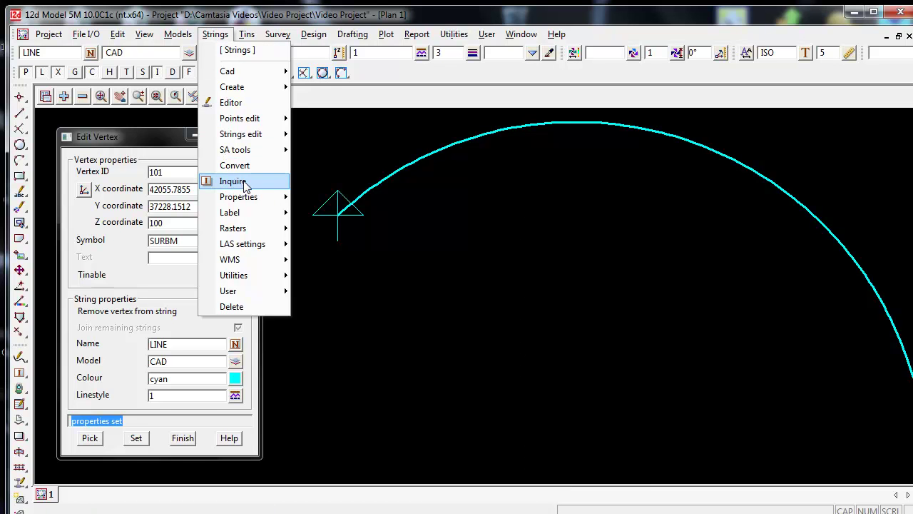
left_click(428, 303)
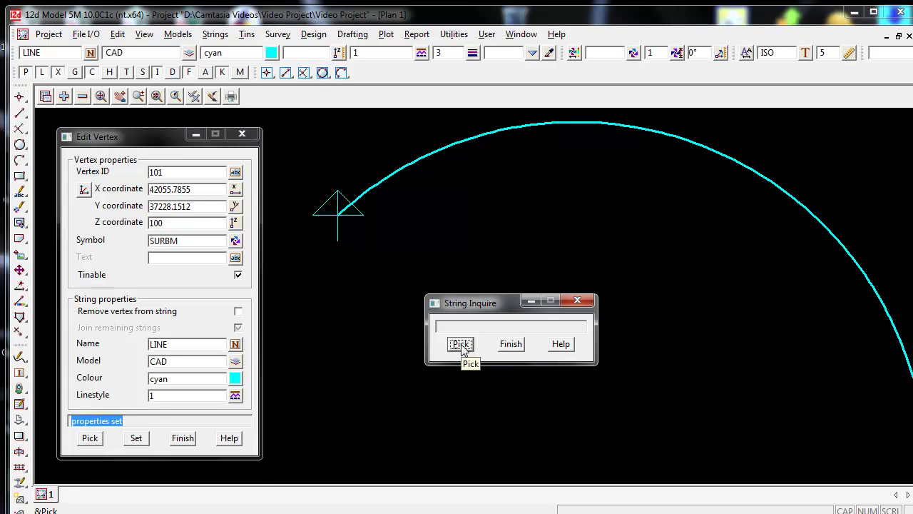
left_click(461, 346)
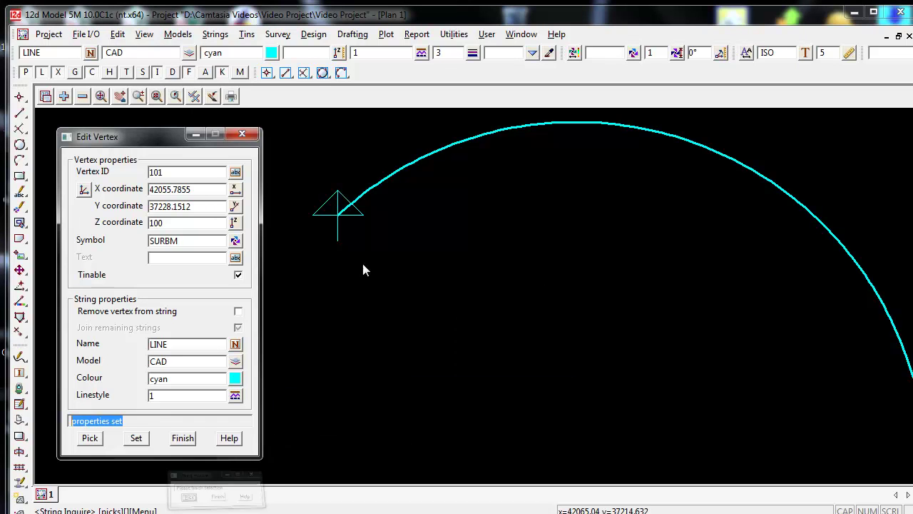
left_click(339, 220)
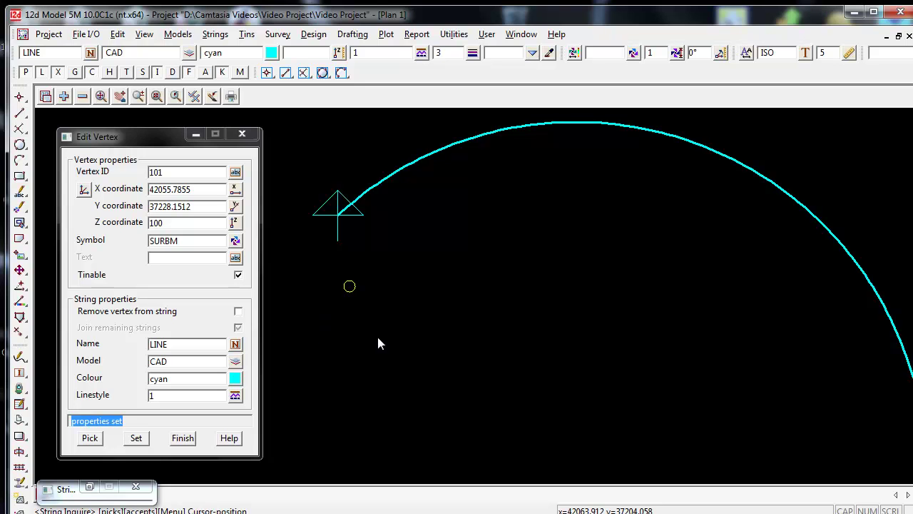
left_click(183, 438)
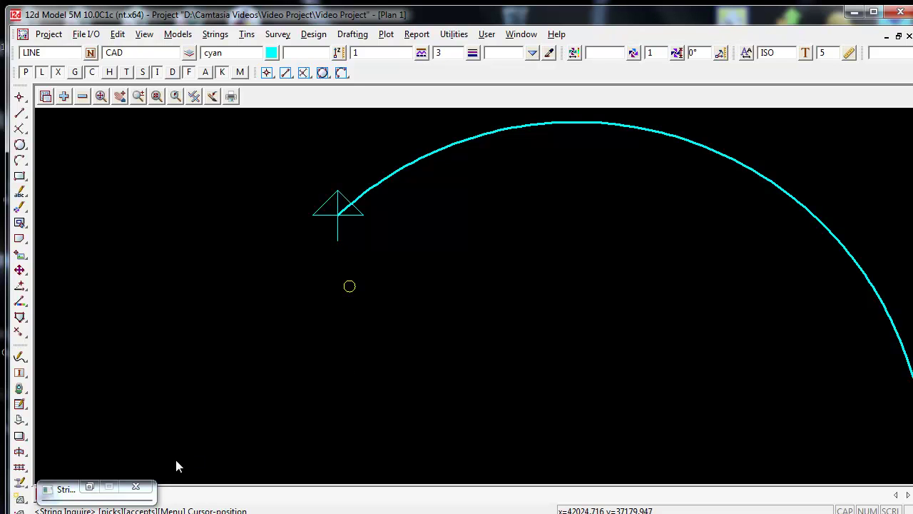